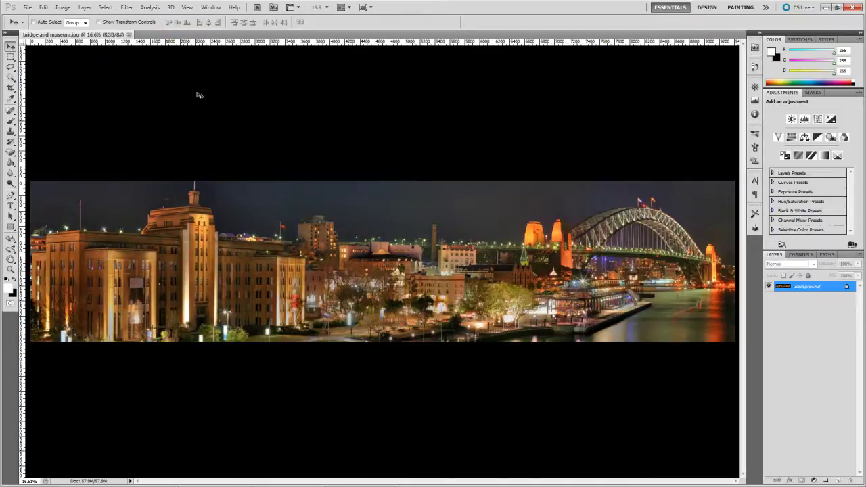
# - Close the bridge and museum panorama and start a Merge to HDR Pro session
pyautogui.click(128, 34)
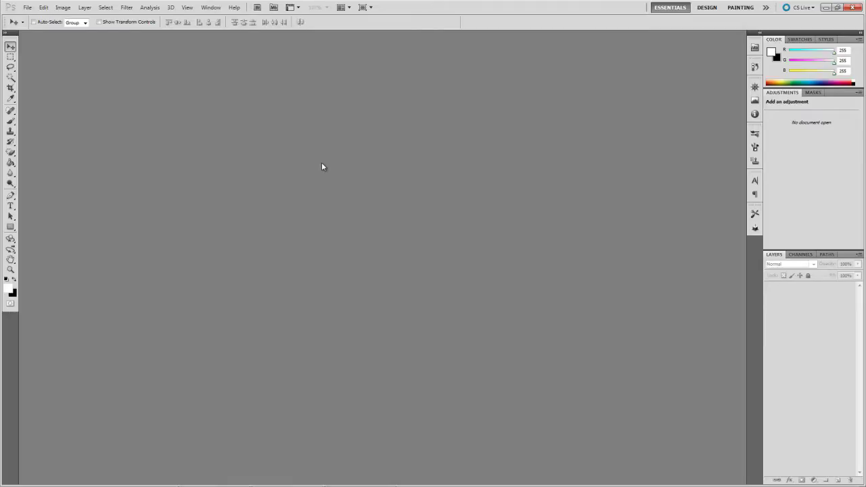
pyautogui.click(28, 7)
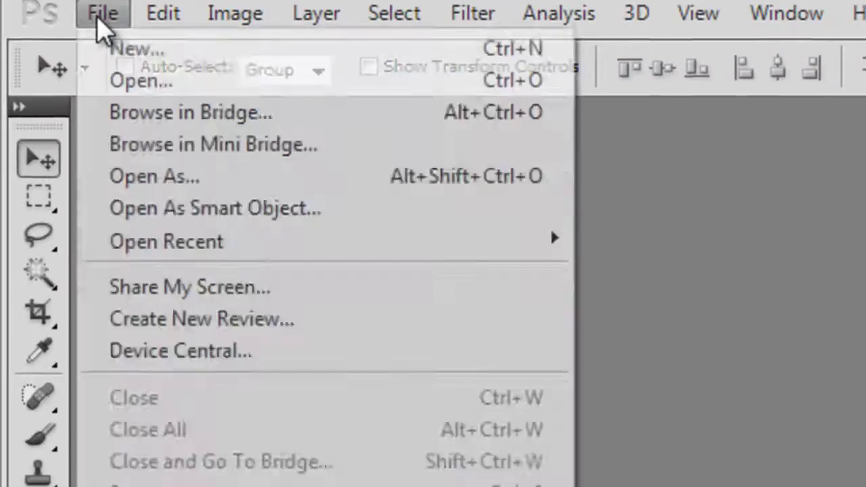
pyautogui.moveTo(393, 200)
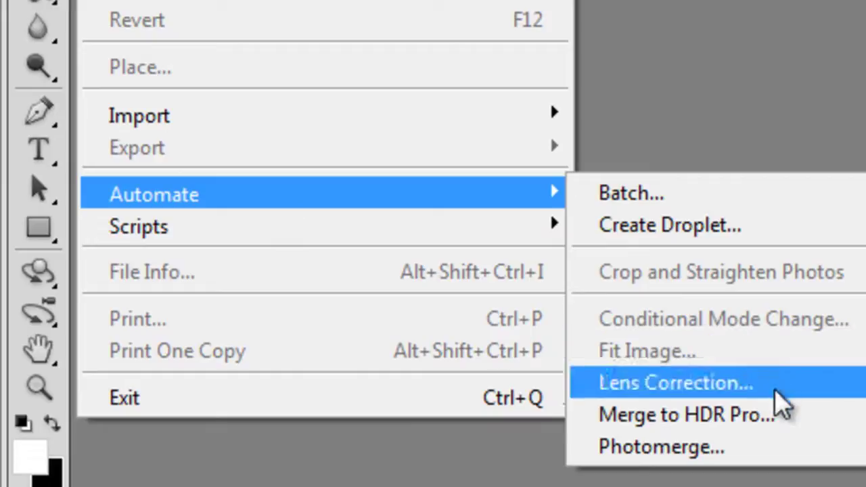
pyautogui.click(771, 415)
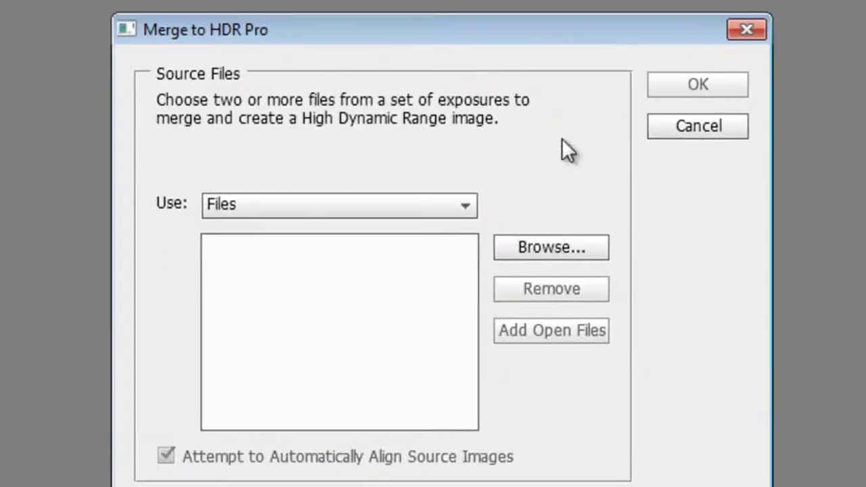
# - Browse to the hdr project folder on the Desktop
pyautogui.click(564, 252)
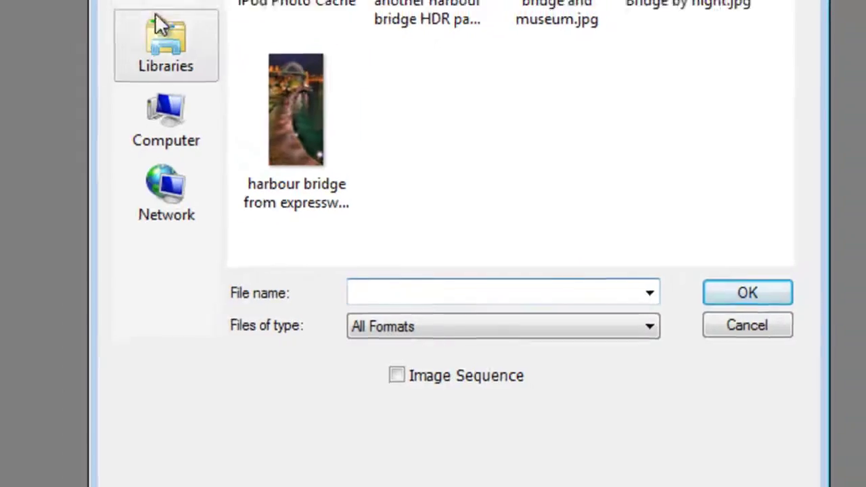
pyautogui.click(273, 108)
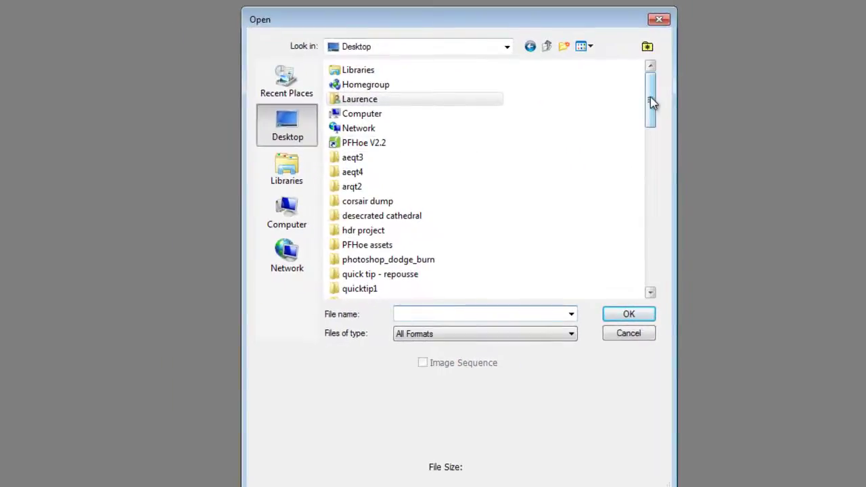
pyautogui.moveTo(650, 98); pyautogui.dragTo(648, 124)
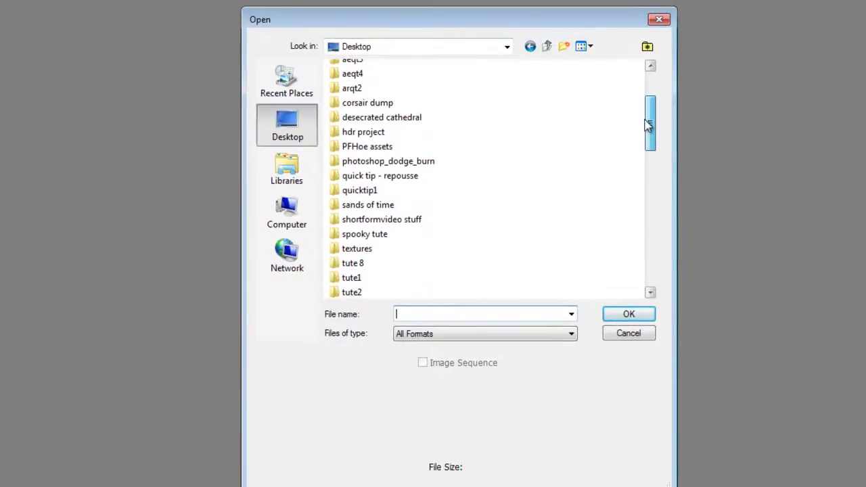
pyautogui.doubleClick(389, 135)
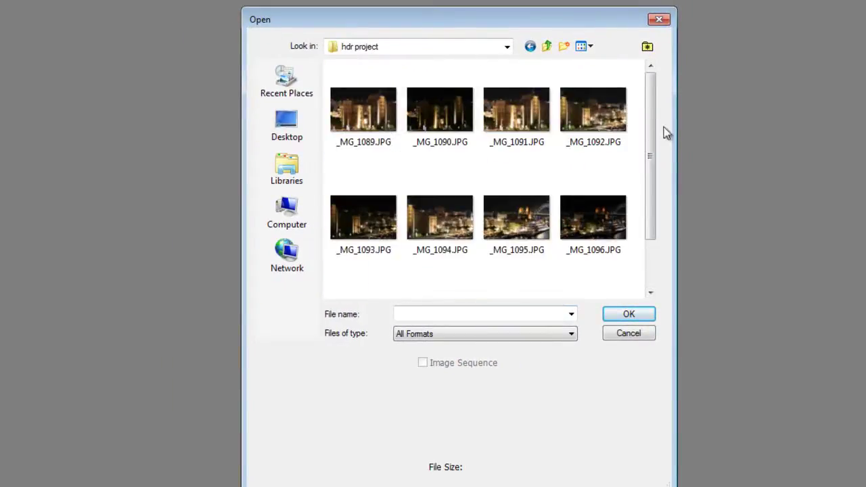
# - Select _MG_1089, _MG_1090 and _MG_1091 and confirm them as HDR sources
pyautogui.click(373, 139)
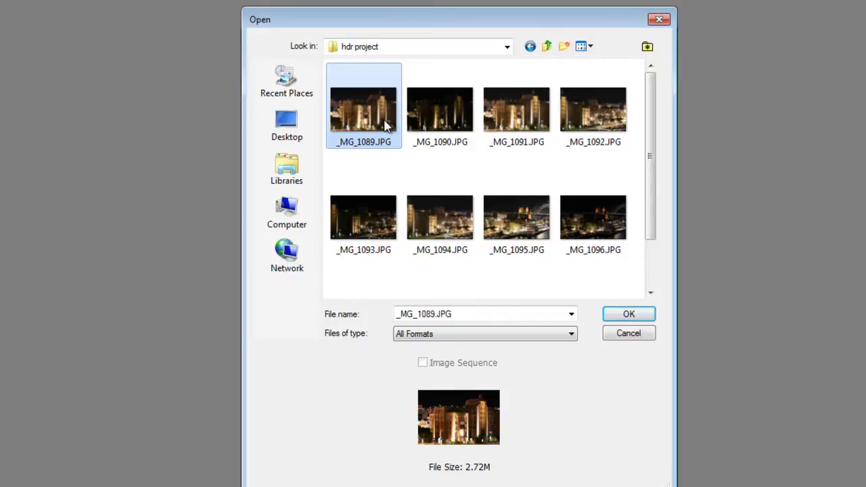
pyautogui.moveTo(385, 126); pyautogui.dragTo(488, 168)
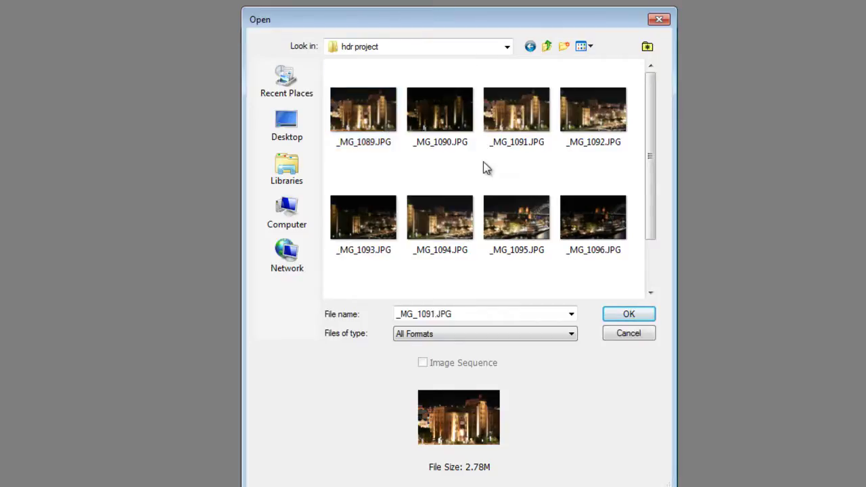
pyautogui.click(347, 108)
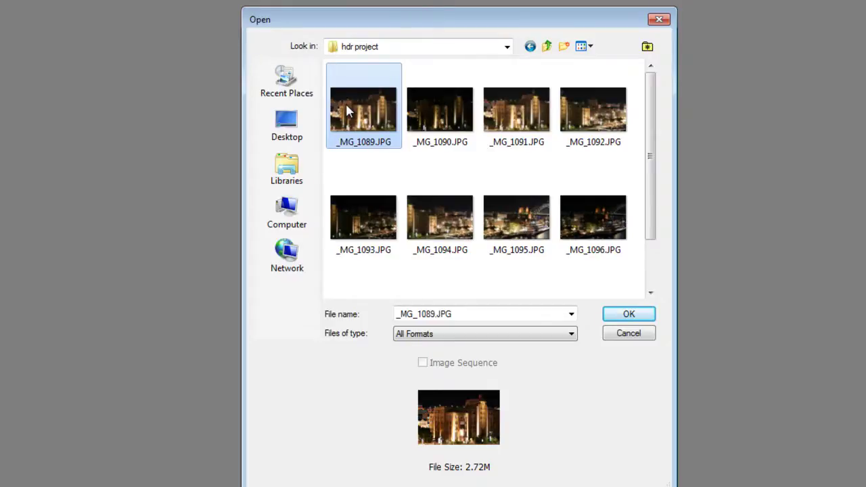
pyautogui.click(434, 136)
pyautogui.click(521, 130)
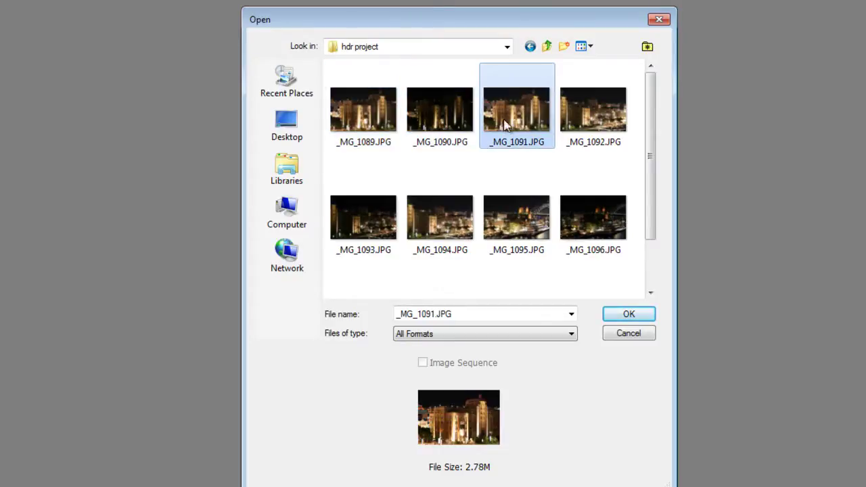
pyautogui.click(354, 122)
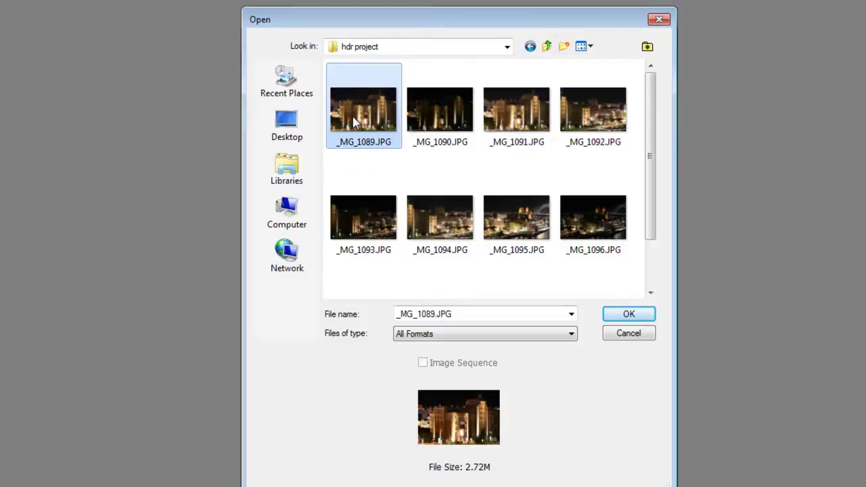
pyautogui.click(455, 111)
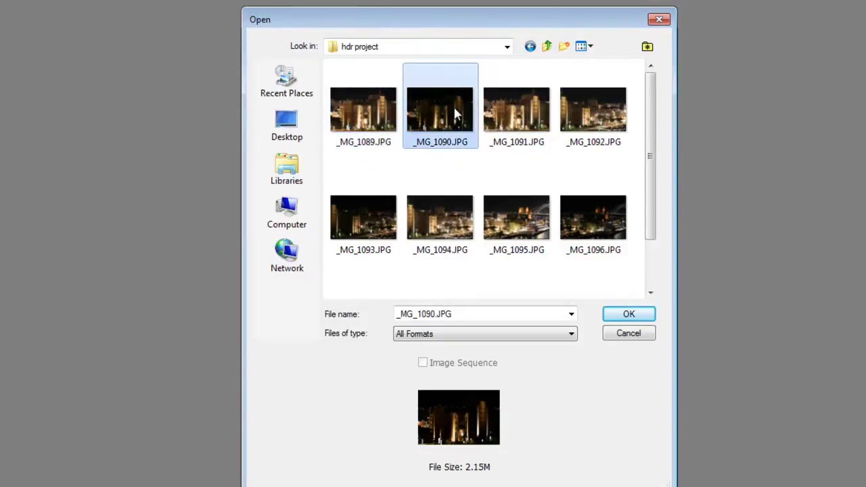
pyautogui.click(510, 111)
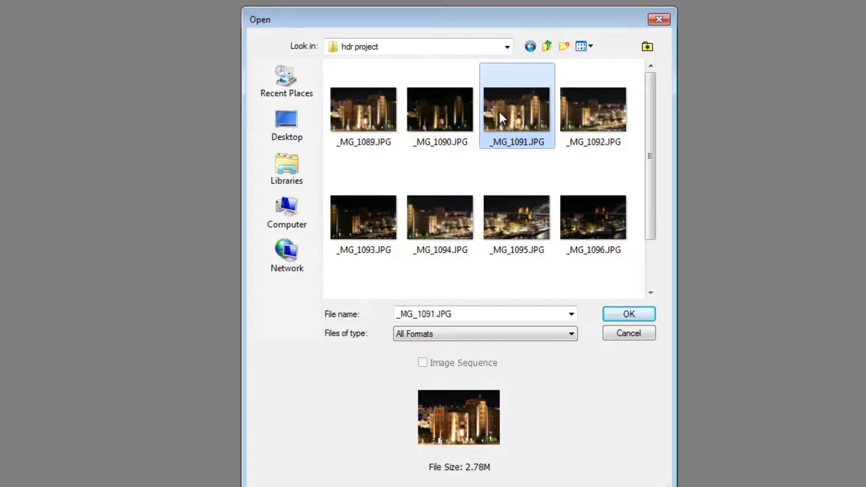
pyautogui.keyDown('shift'); pyautogui.click(377, 124); pyautogui.keyUp('shift')
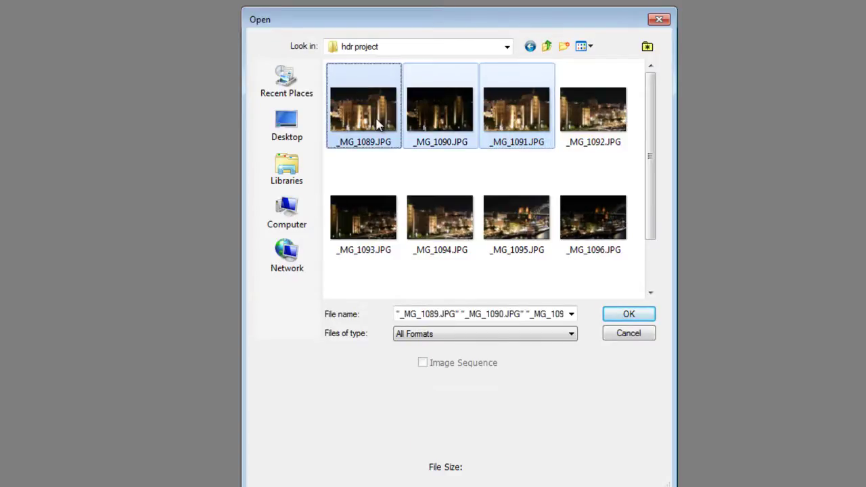
pyautogui.click(636, 317)
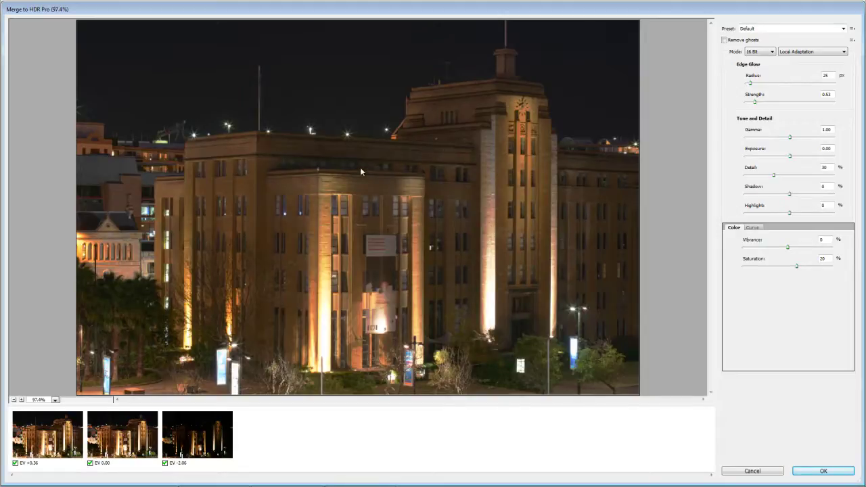
# - Preview the Photorealistic and More Saturated presets, then return to Default
pyautogui.click(812, 30)
pyautogui.click(779, 110)
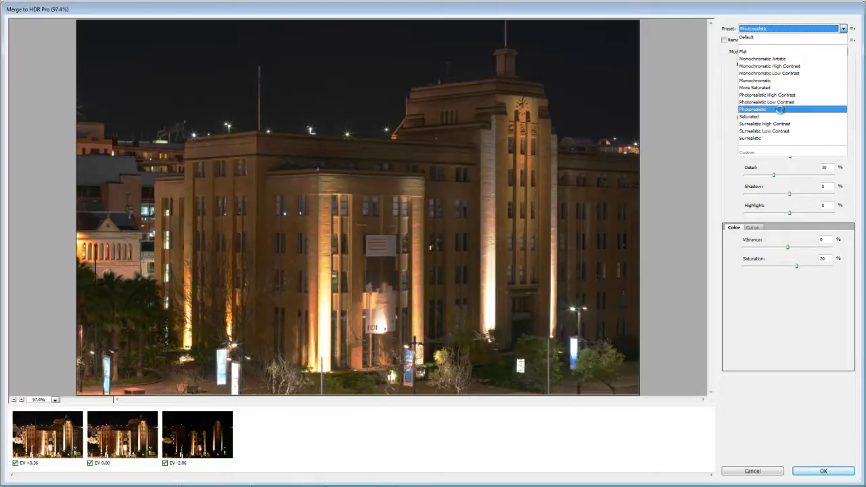
pyautogui.click(789, 28)
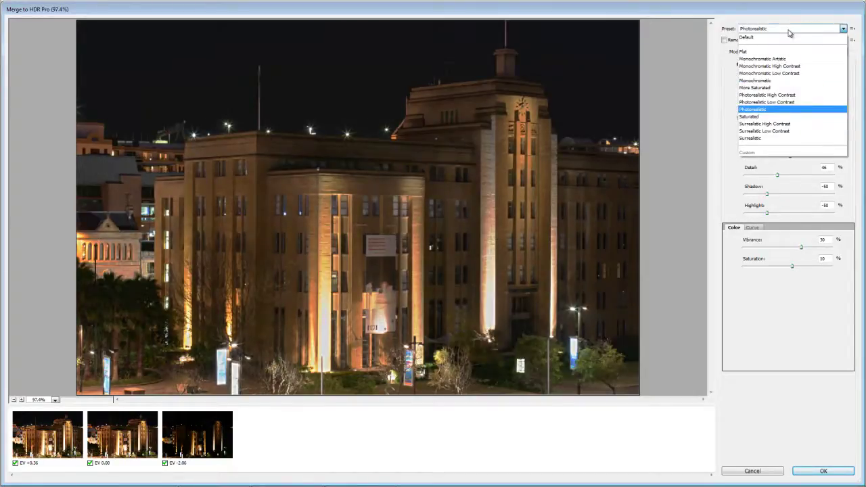
pyautogui.click(766, 88)
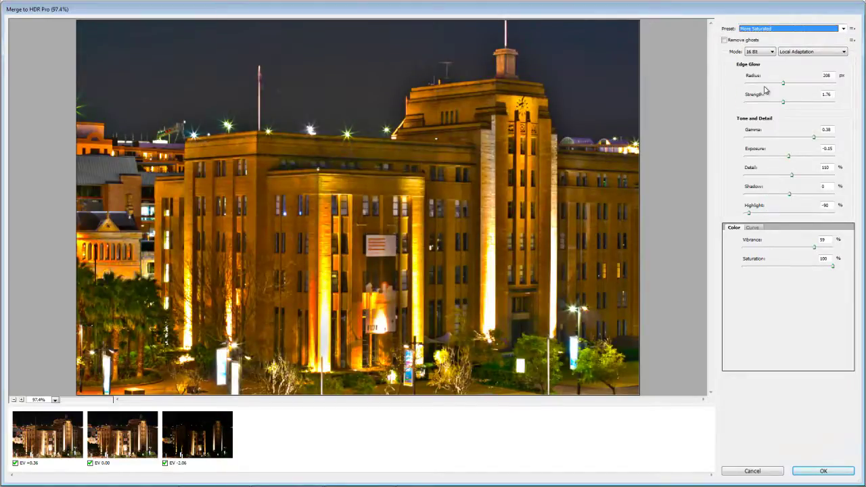
pyautogui.click(773, 32)
pyautogui.click(771, 38)
pyautogui.click(773, 29)
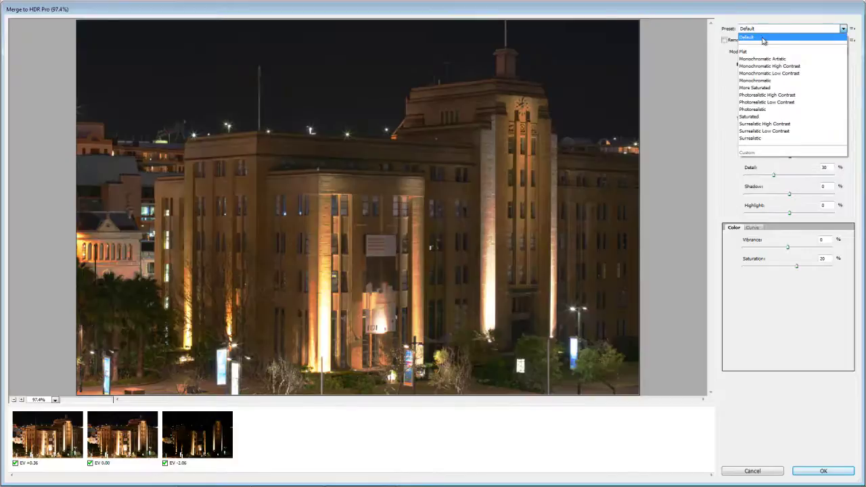
pyautogui.click(764, 38)
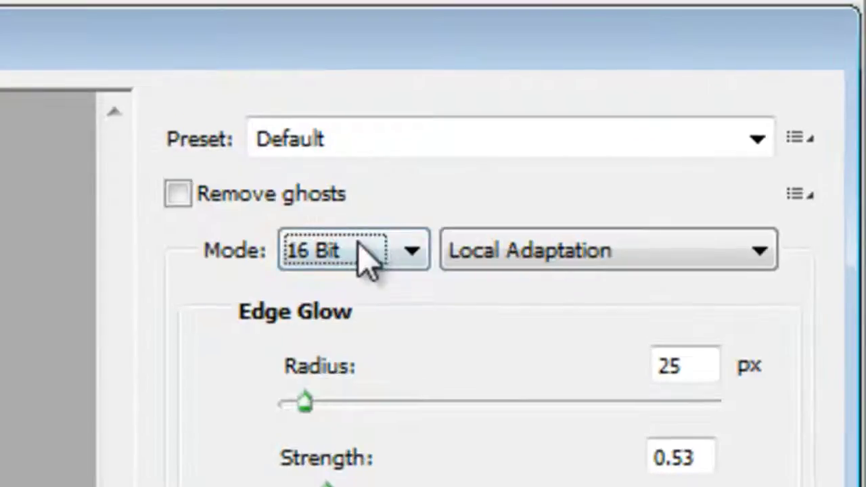
# - Keep 16 Bit mode and Local Adaptation as the tone-mapping method
pyautogui.click(762, 53)
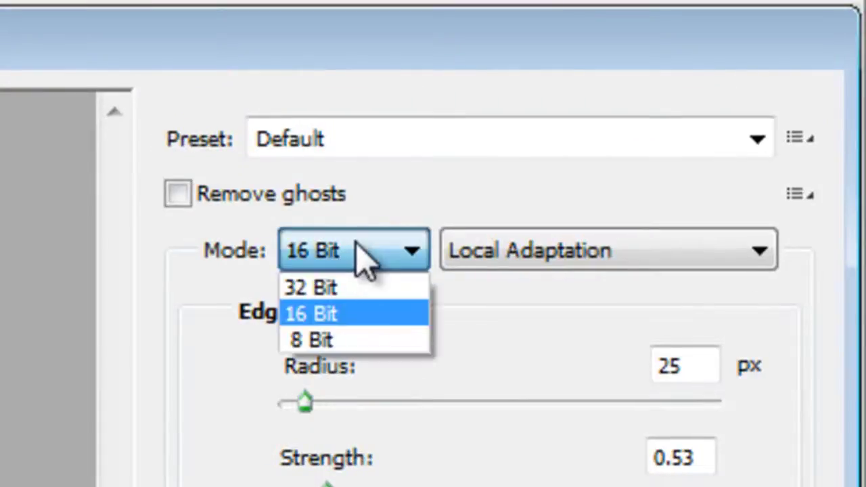
pyautogui.click(762, 53)
pyautogui.click(483, 252)
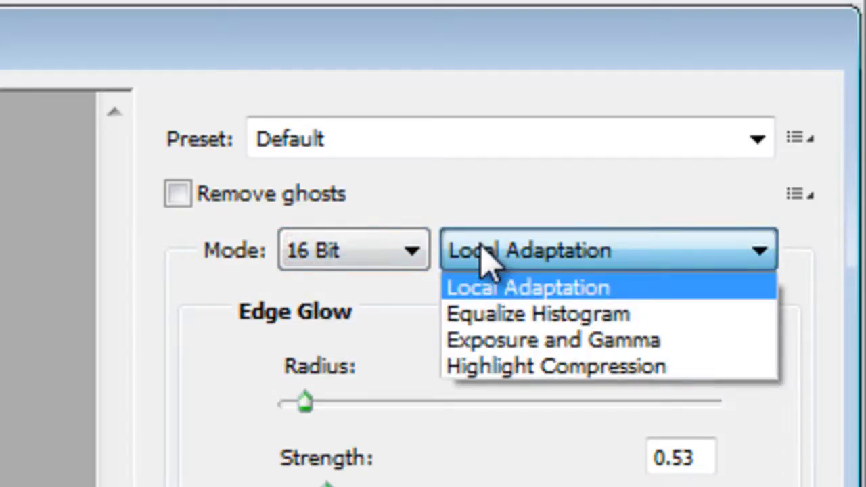
pyautogui.click(482, 250)
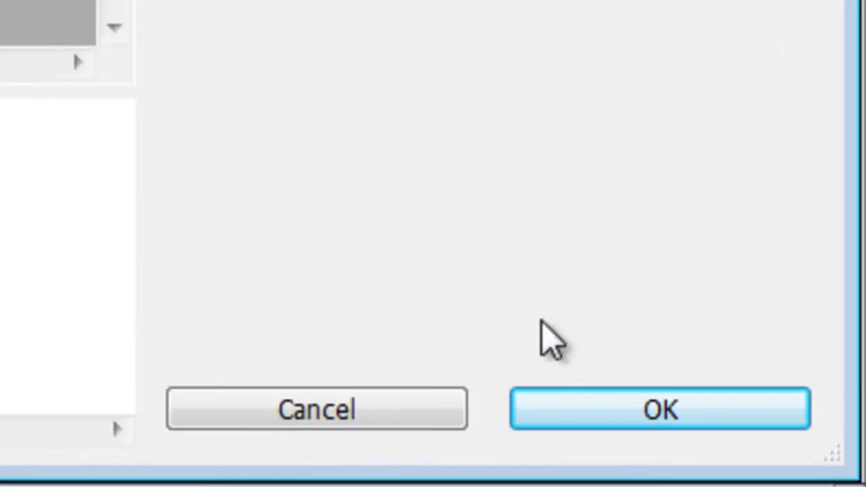
# - Merge the first HDR image and begin a second Merge to HDR Pro session
pyautogui.click(588, 410)
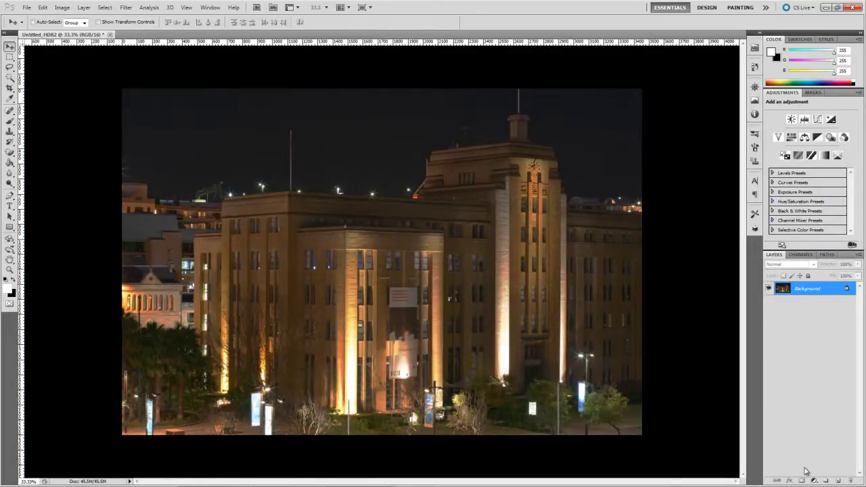
pyautogui.click(26, 7)
pyautogui.moveTo(102, 218)
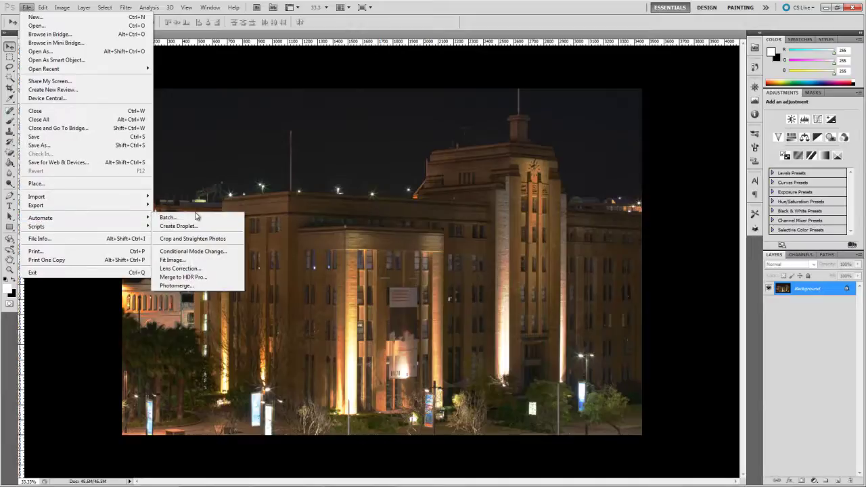
pyautogui.click(191, 277)
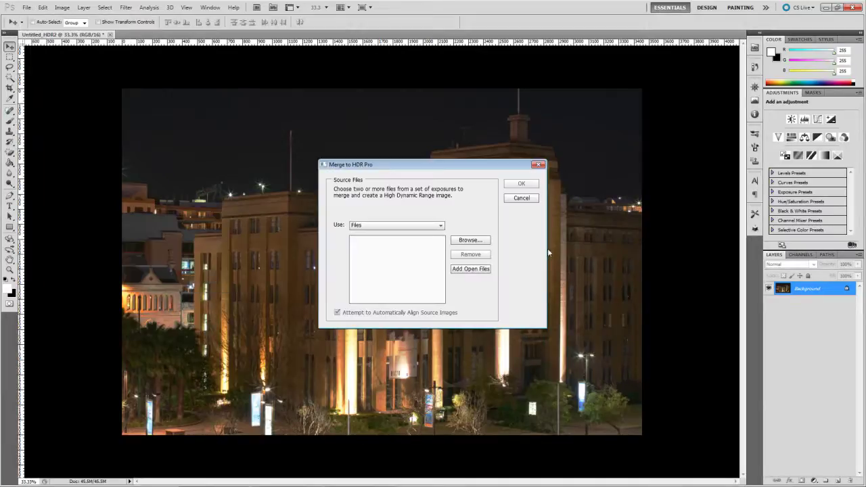
# - Browse for and select _MG_1092, _MG_1093 and _MG_1094
pyautogui.click(471, 240)
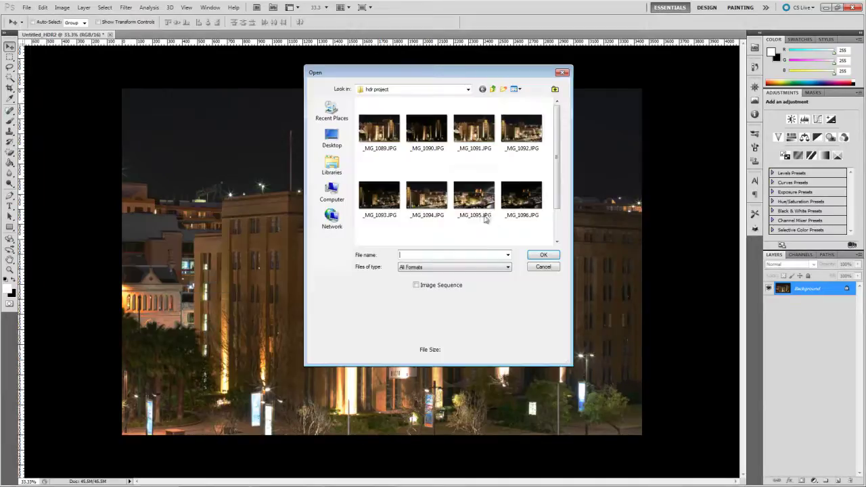
pyautogui.click(521, 129)
pyautogui.keyDown('shift'); pyautogui.click(426, 196); pyautogui.keyUp('shift')
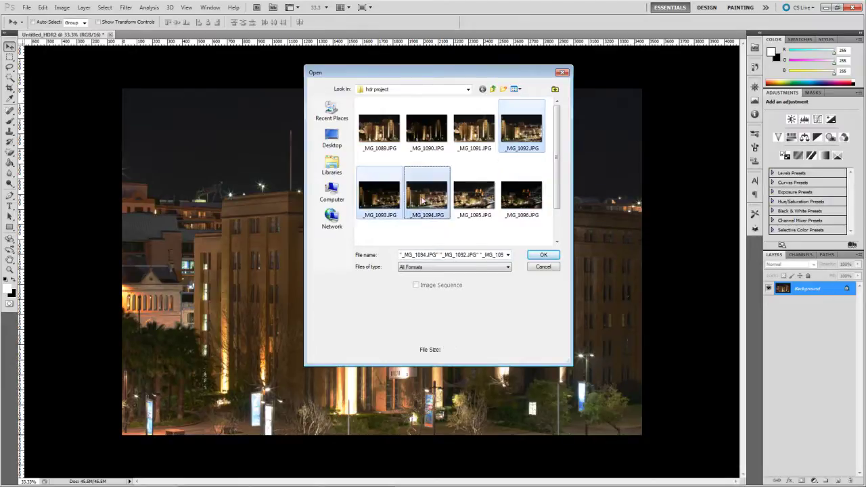
# - Load _MG_1092–1094 as sources and merge them with the Default preset
pyautogui.click(544, 254)
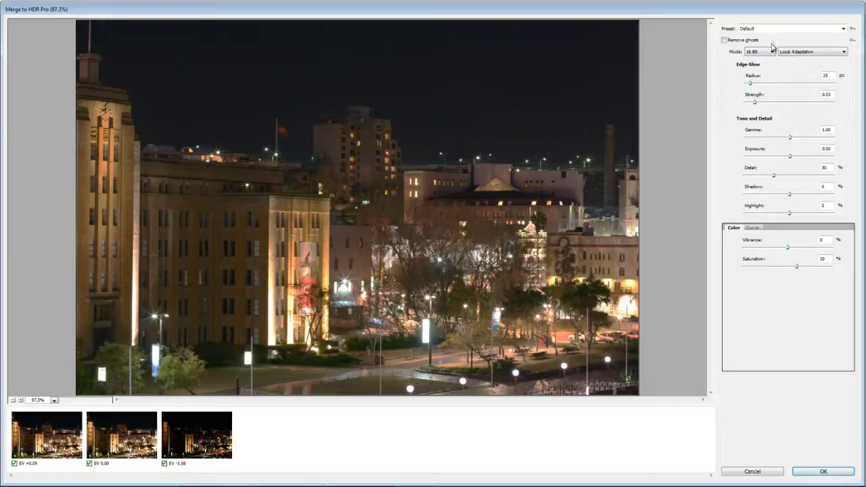
pyautogui.click(822, 471)
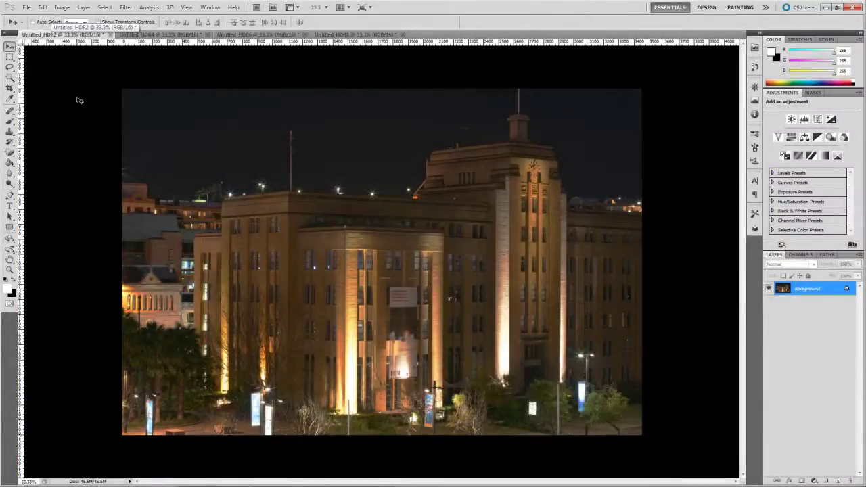
# - Look through the four Untitled_HDR images, ending on Untitled_HDR2
pyautogui.click(155, 34)
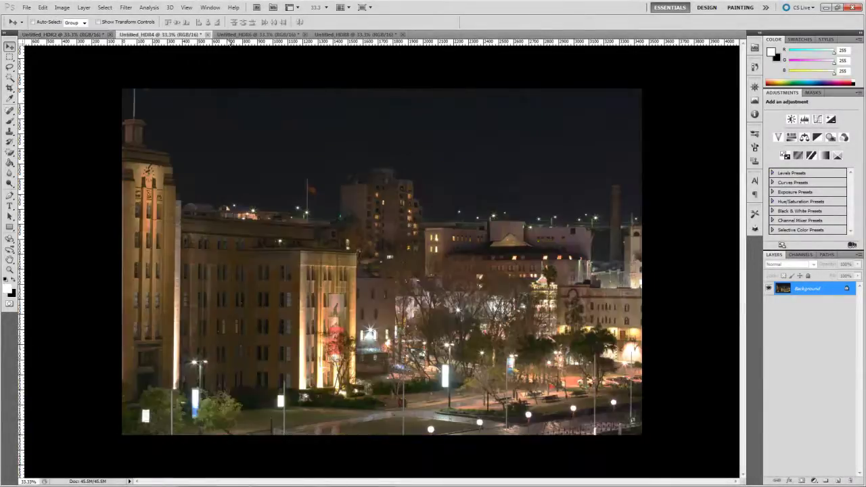
pyautogui.click(253, 34)
pyautogui.click(352, 34)
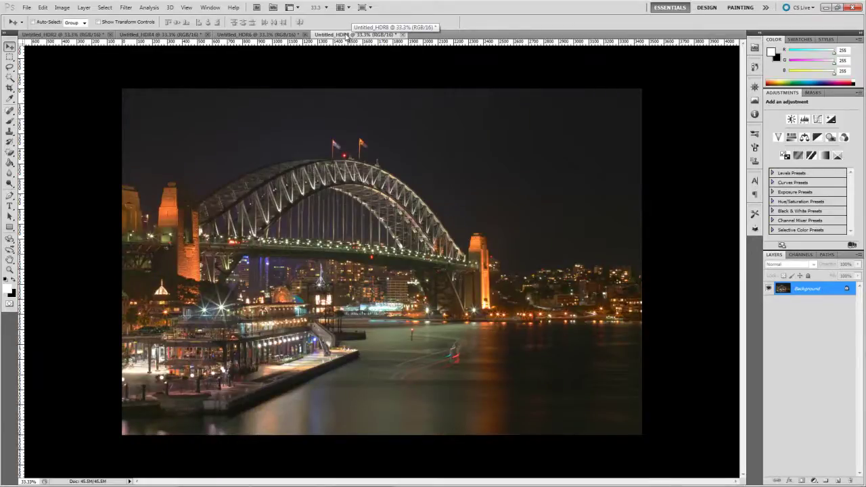
pyautogui.click(75, 34)
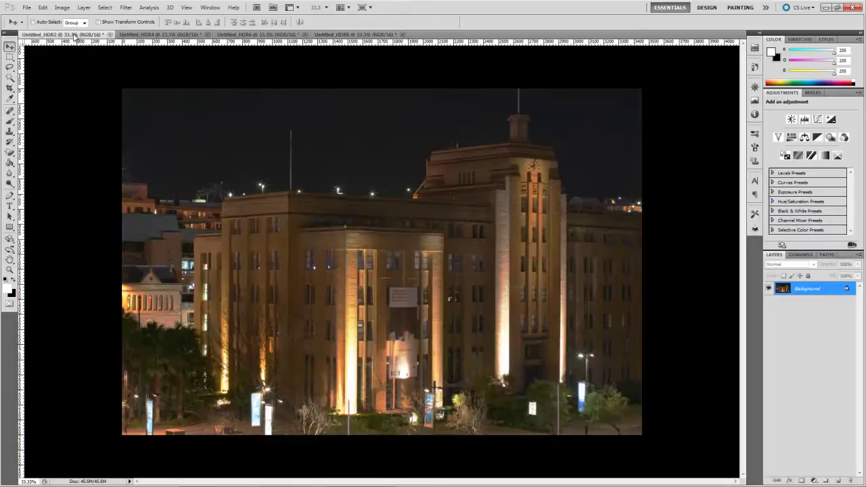
pyautogui.hotkey('ctrl', 'shift', 'Tab')
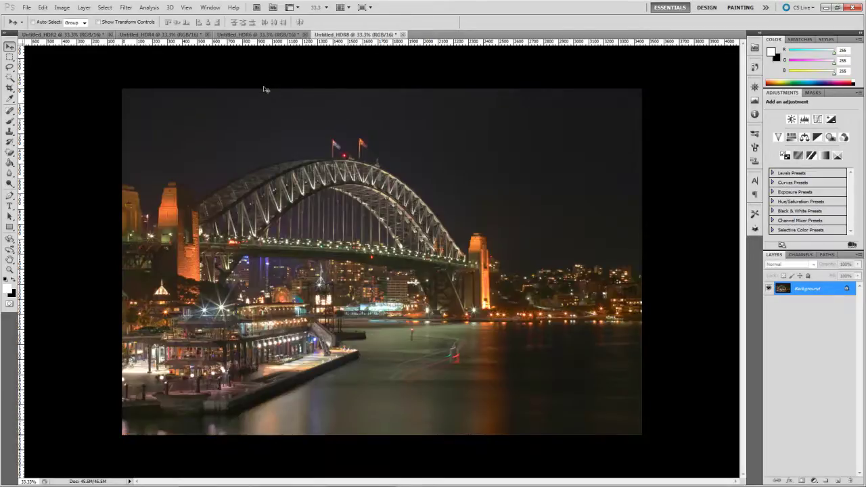
pyautogui.click(61, 36)
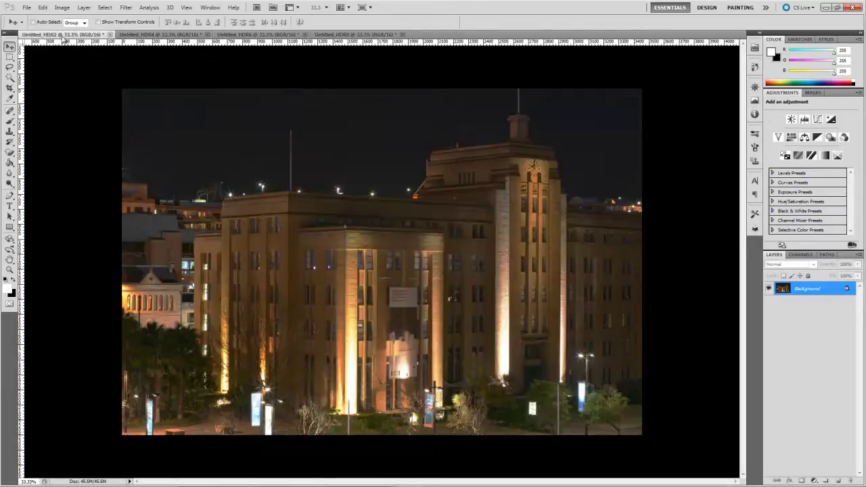
# - Save Untitled_HDR2 and Untitled_HDR4 as PSD files in the hdr project folder
pyautogui.hotkey('ctrl', 's')
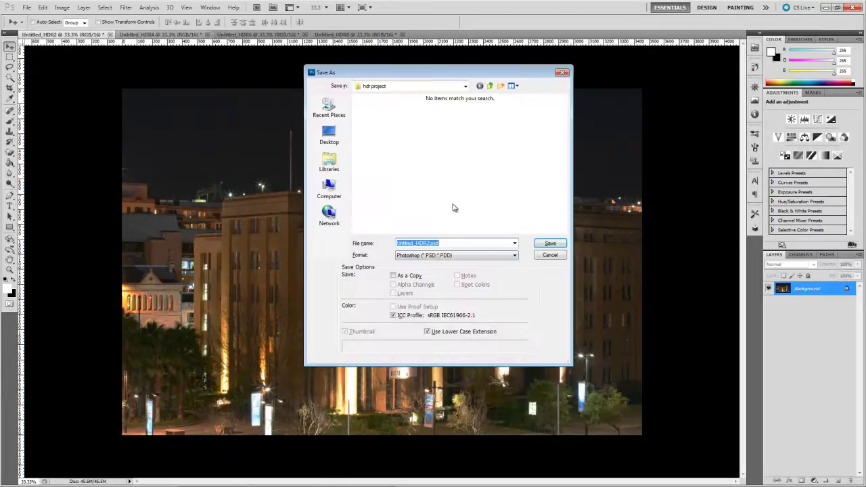
pyautogui.click(551, 245)
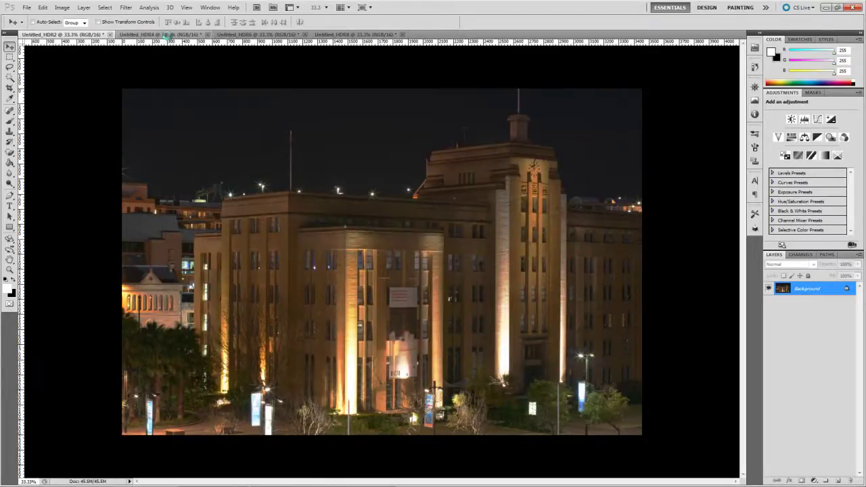
pyautogui.click(169, 35)
pyautogui.hotkey('ctrl', 's')
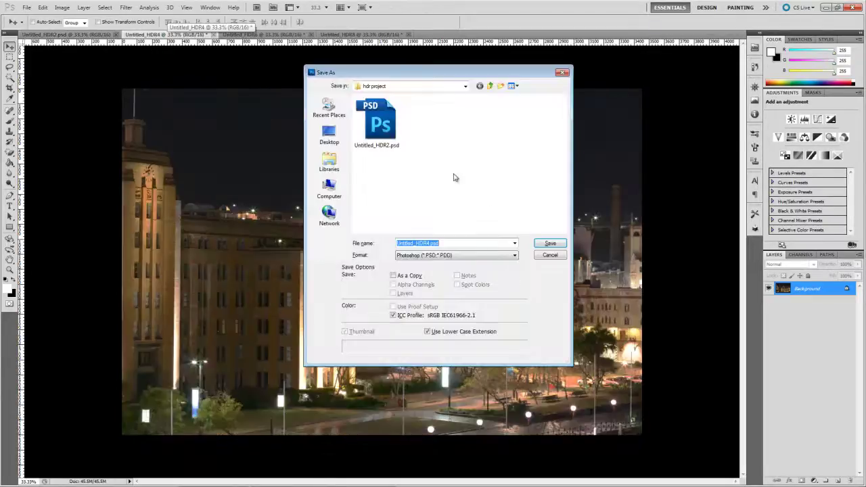
pyautogui.click(551, 243)
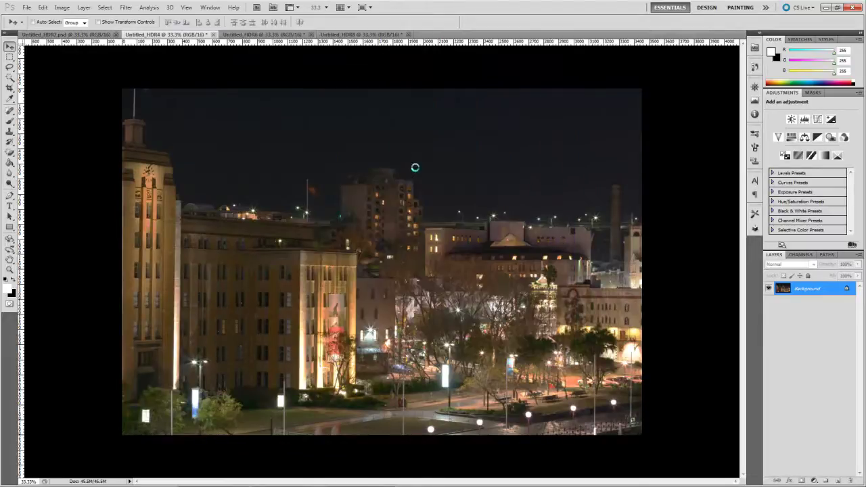
# - Save Untitled_HDR6 as a PSD and start saving Untitled_HDR8
pyautogui.click(263, 35)
pyautogui.hotkey('ctrl', 'shift', 's')
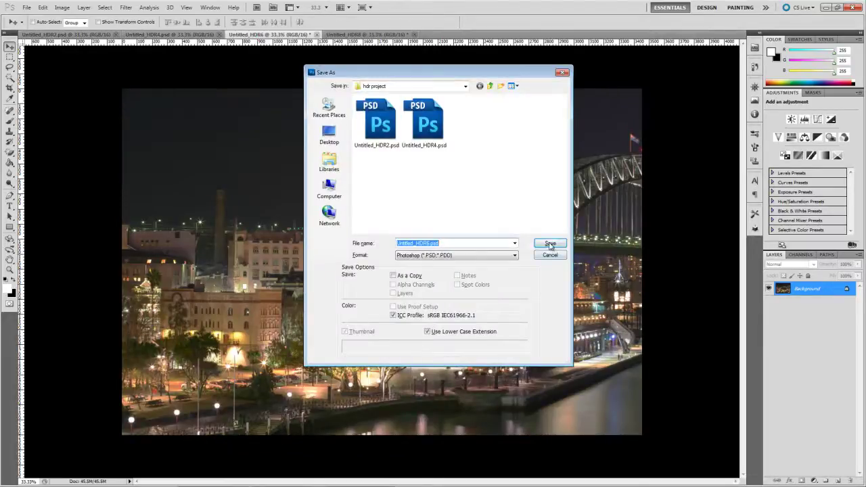
pyautogui.click(552, 244)
pyautogui.click(370, 34)
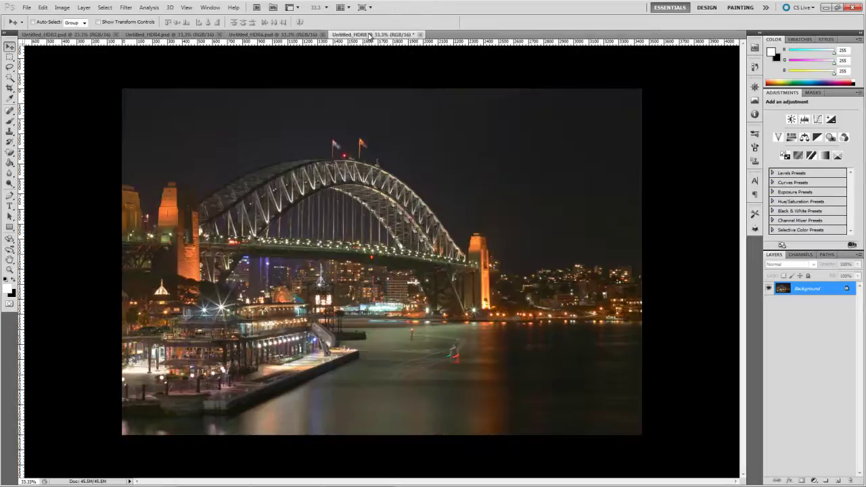
pyautogui.hotkey('ctrl', 'shift', 's')
# - Save Untitled_HDR8, then set up Photomerge with all four open HDR files and Geometric Distortion Correction
pyautogui.click(551, 244)
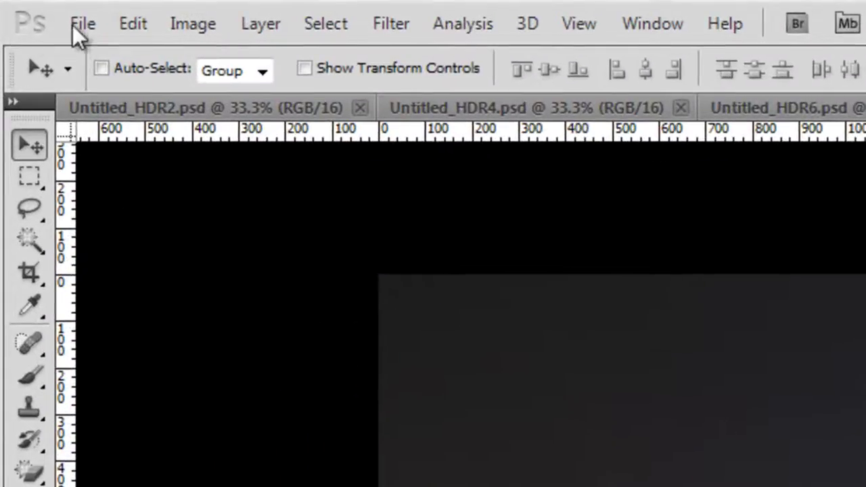
pyautogui.click(26, 8)
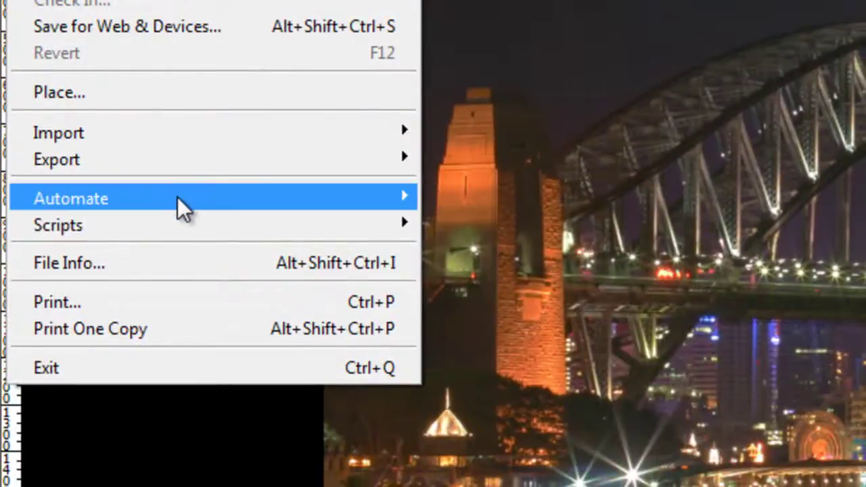
pyautogui.moveTo(214, 486)
pyautogui.click(552, 410)
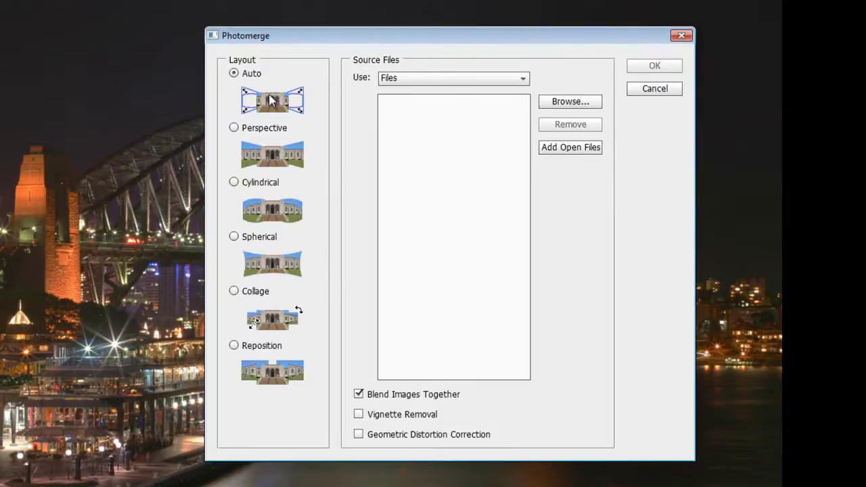
pyautogui.click(575, 148)
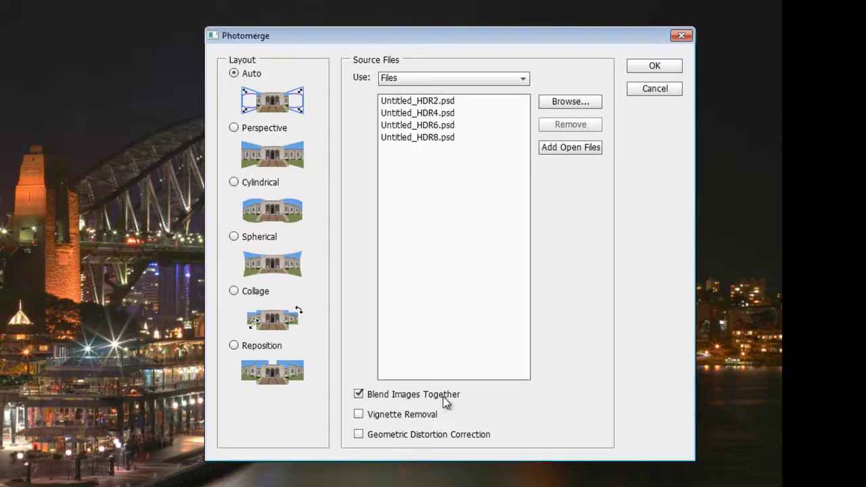
pyautogui.click(359, 434)
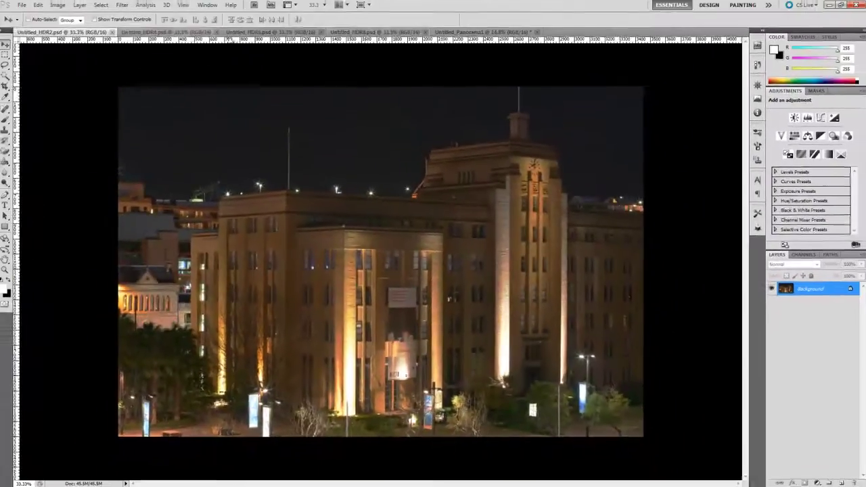
# - Show Untitled_Panorama1 and zoom out to fit the whole panorama
pyautogui.click(488, 35)
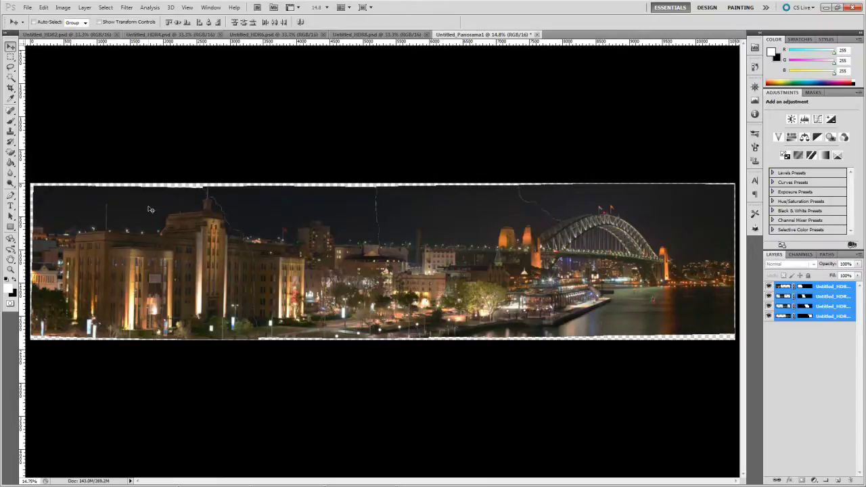
pyautogui.scroll(-1, 301, 264)
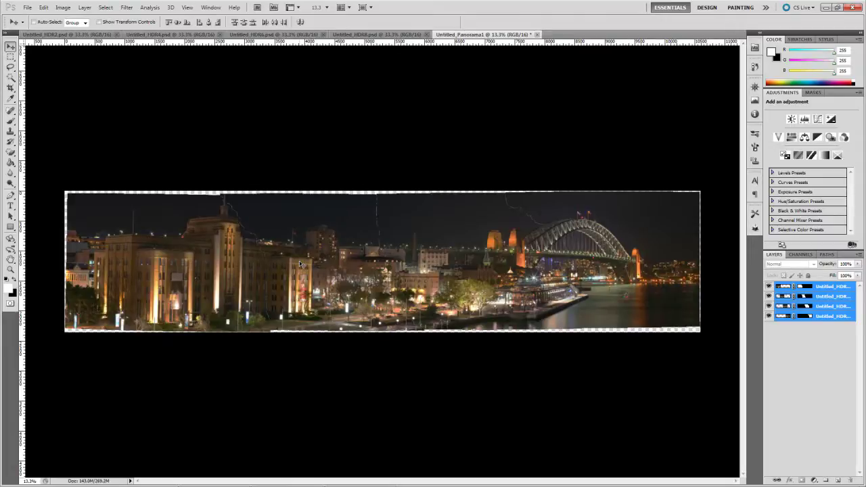
# - Crop the panorama inside its ragged edges, nudging the bottom and left edges slightly
pyautogui.click(10, 88)
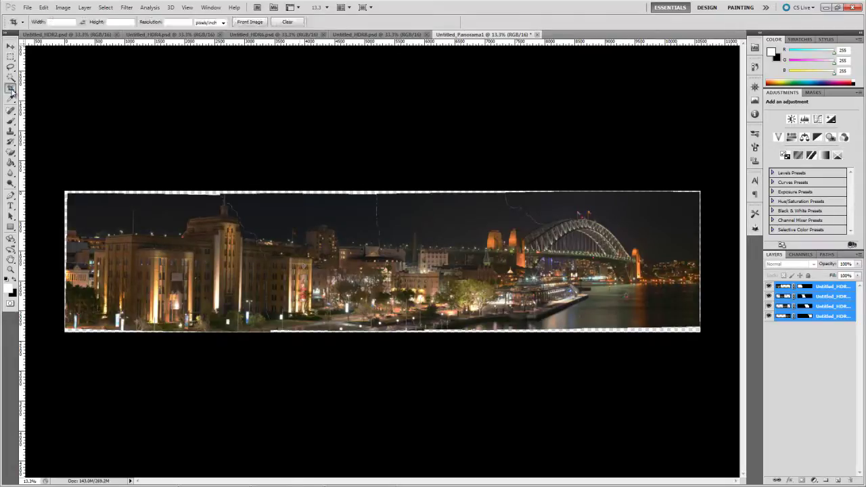
pyautogui.moveTo(71, 197); pyautogui.dragTo(696, 324)
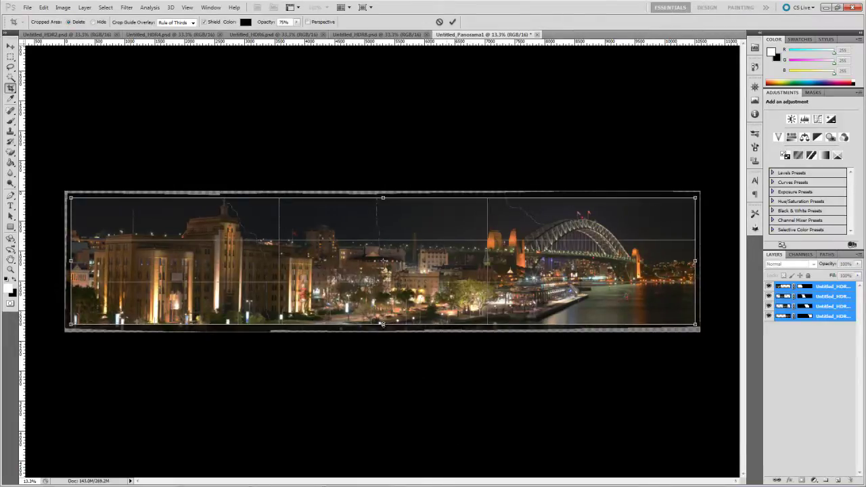
pyautogui.moveTo(384, 324); pyautogui.dragTo(382, 325)
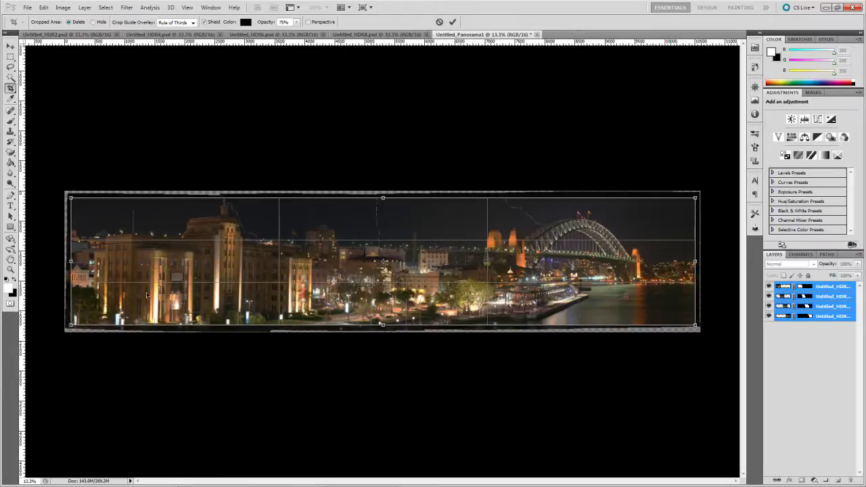
pyautogui.moveTo(70, 262); pyautogui.dragTo(69, 261)
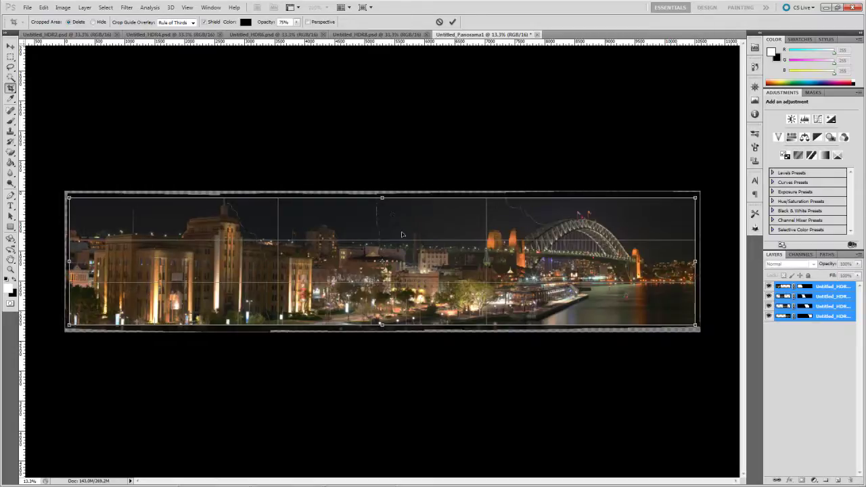
pyautogui.press('Return')
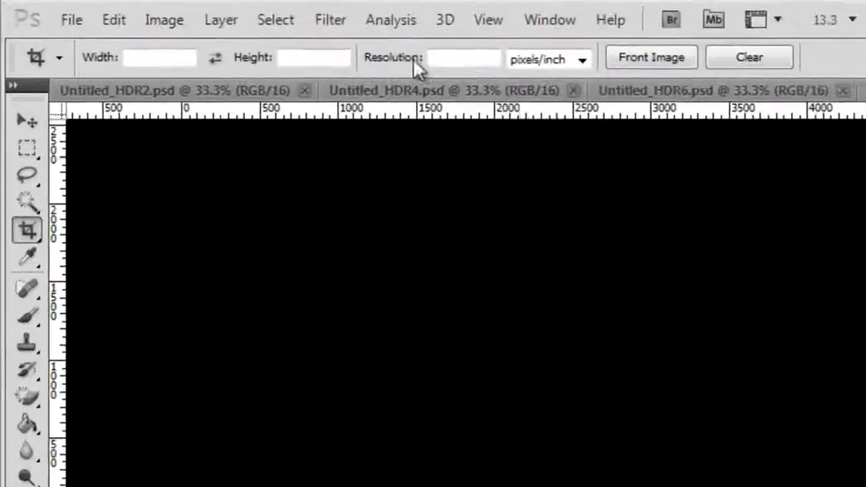
# - Flatten the panorama and set the Levels midtone to 0.75
pyautogui.click(86, 9)
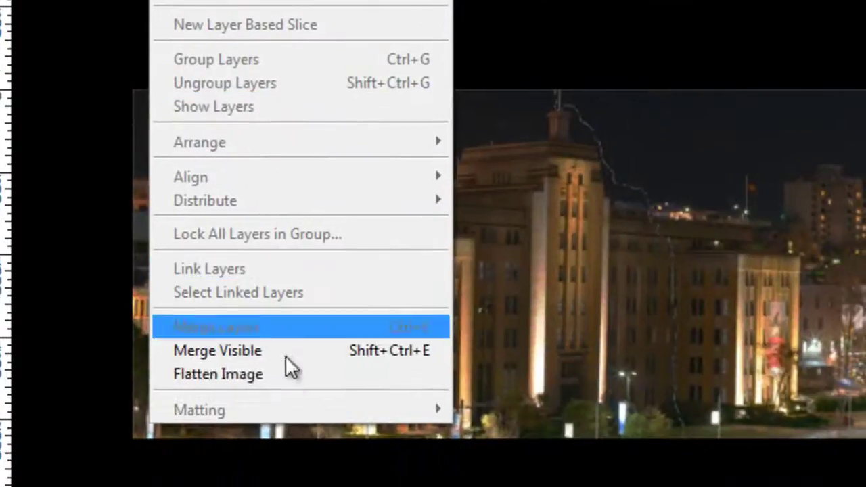
pyautogui.click(289, 373)
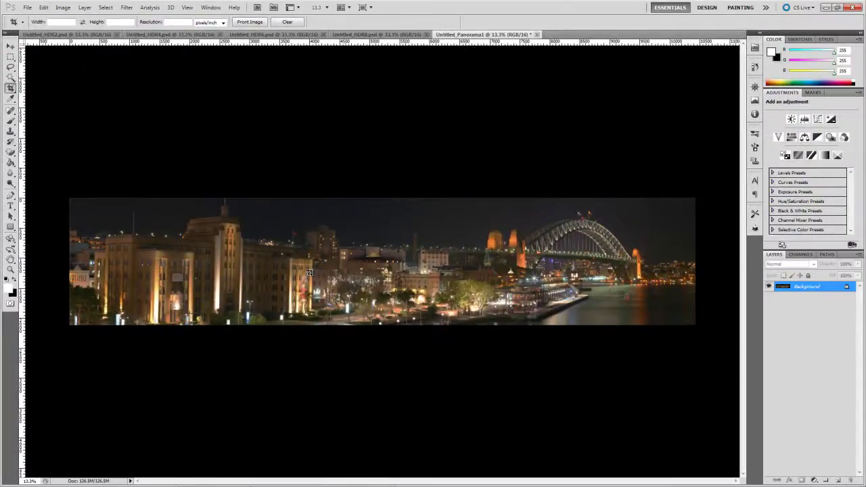
pyautogui.click(63, 7)
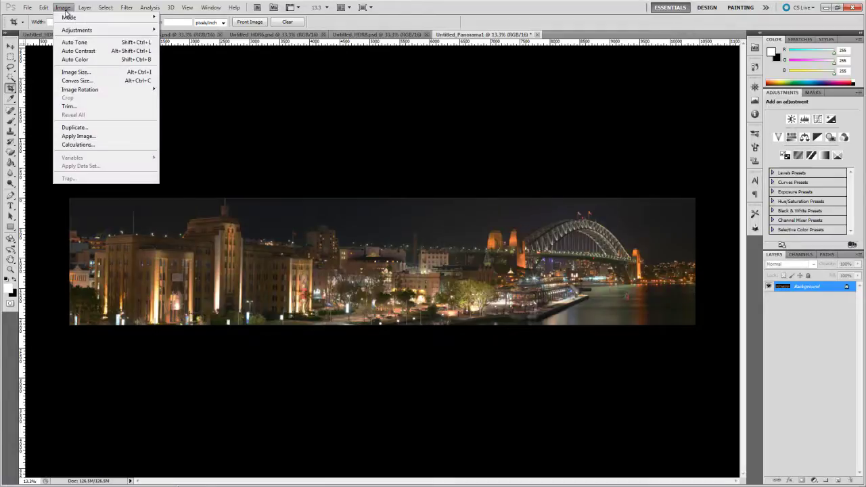
pyautogui.moveTo(122, 30)
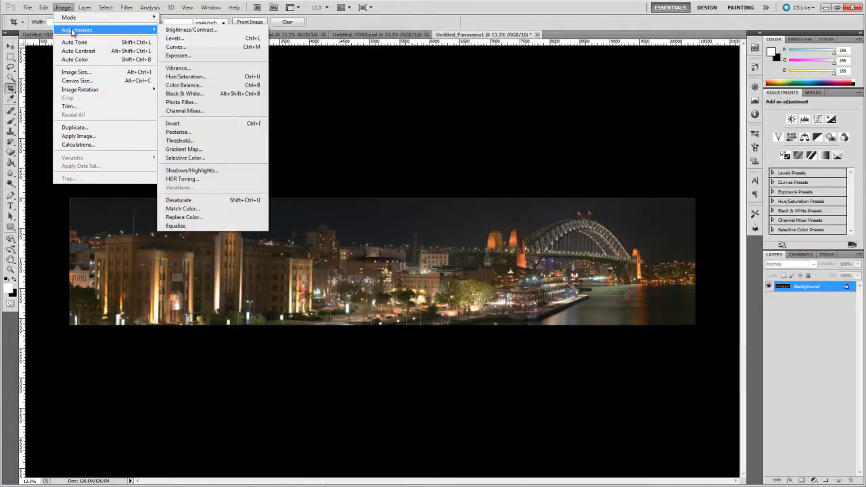
pyautogui.click(217, 39)
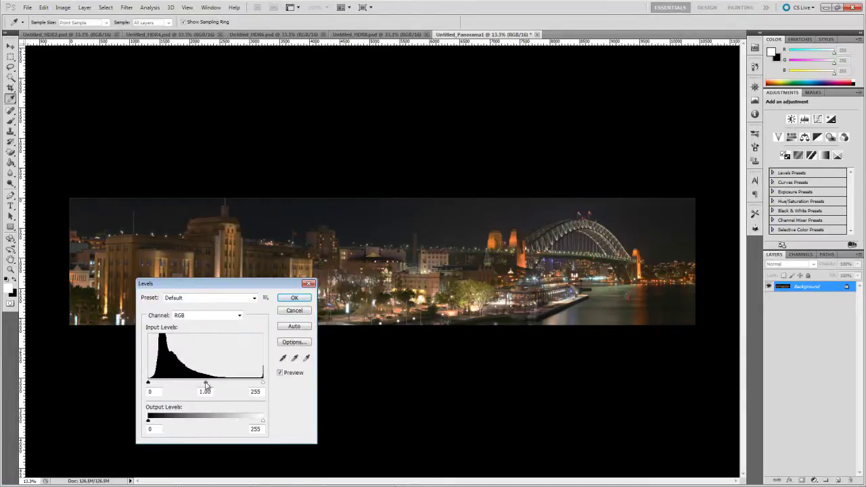
pyautogui.moveTo(206, 384)
pyautogui.mouseDown()
pyautogui.moveTo(197, 385)
pyautogui.moveTo(217, 383)
pyautogui.mouseUp()
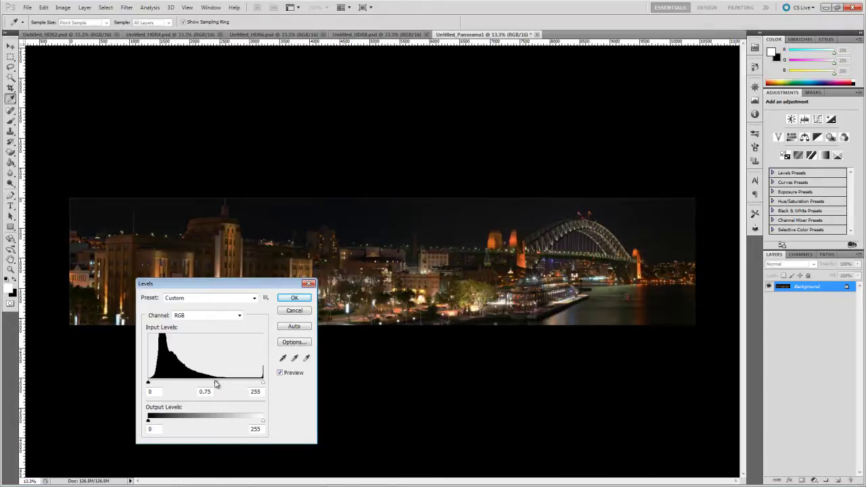
pyautogui.press('Return')
# - Raise the panorama's saturation to +24 with Hue/Saturation
pyautogui.click(66, 10)
pyautogui.moveTo(69, 30)
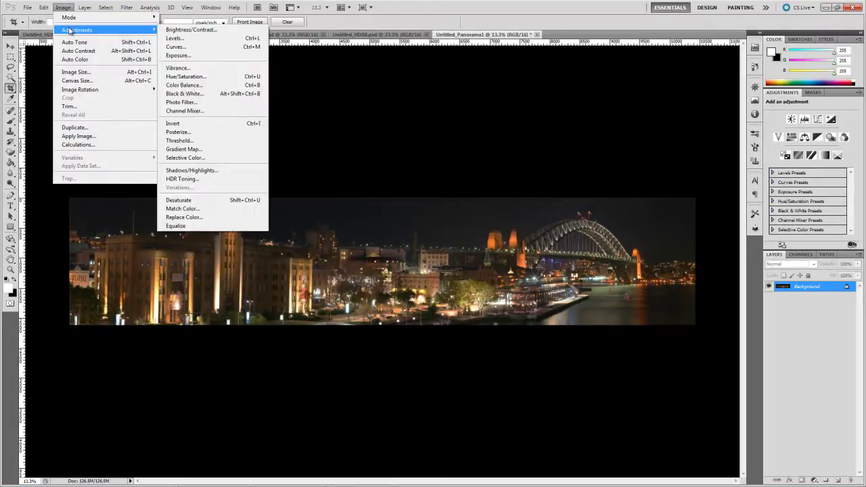
pyautogui.click(184, 76)
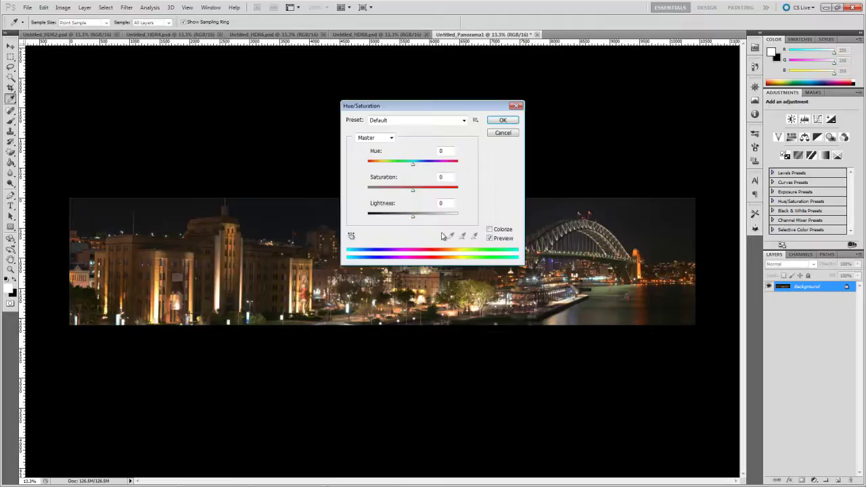
pyautogui.moveTo(416, 193); pyautogui.dragTo(427, 193)
pyautogui.click(501, 120)
pyautogui.press('c')
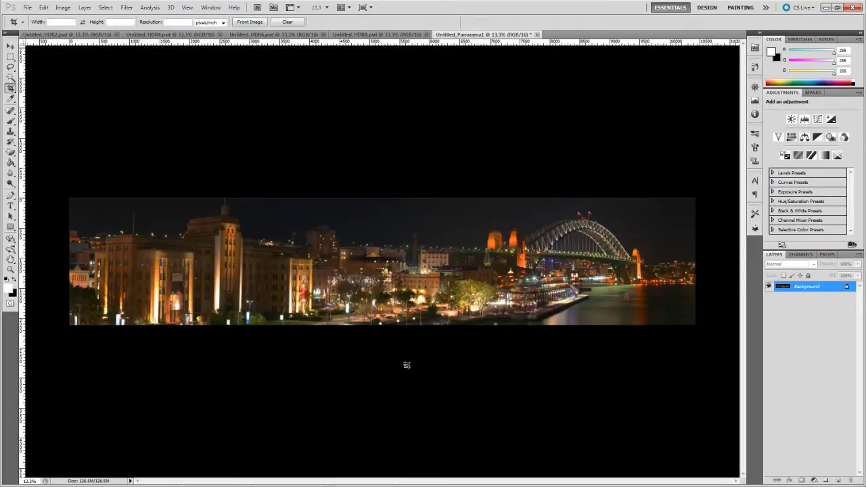